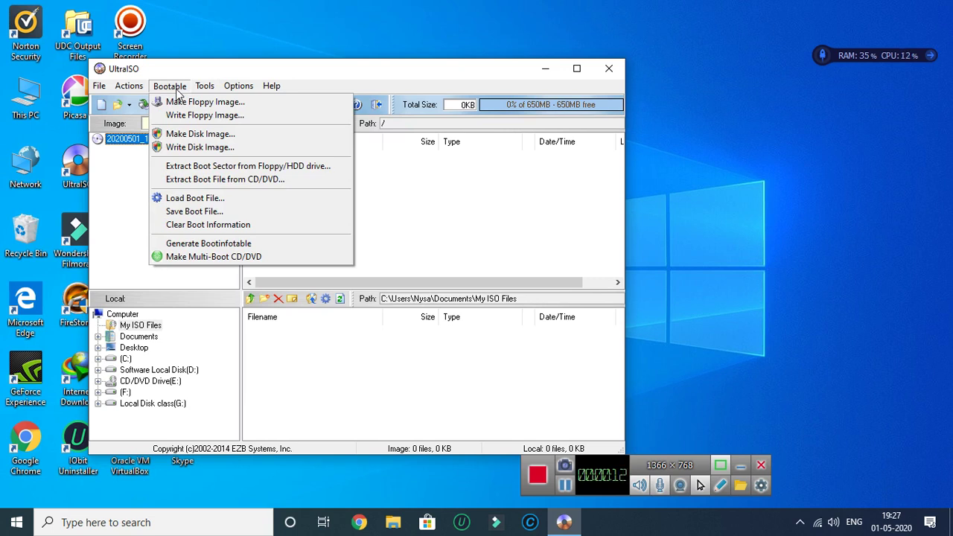
click(178, 91)
click(180, 88)
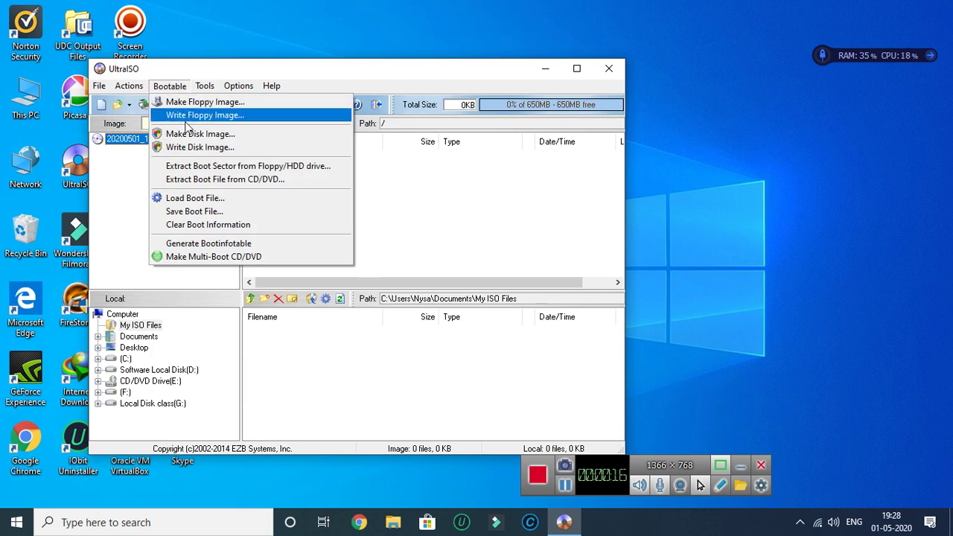
click(217, 148)
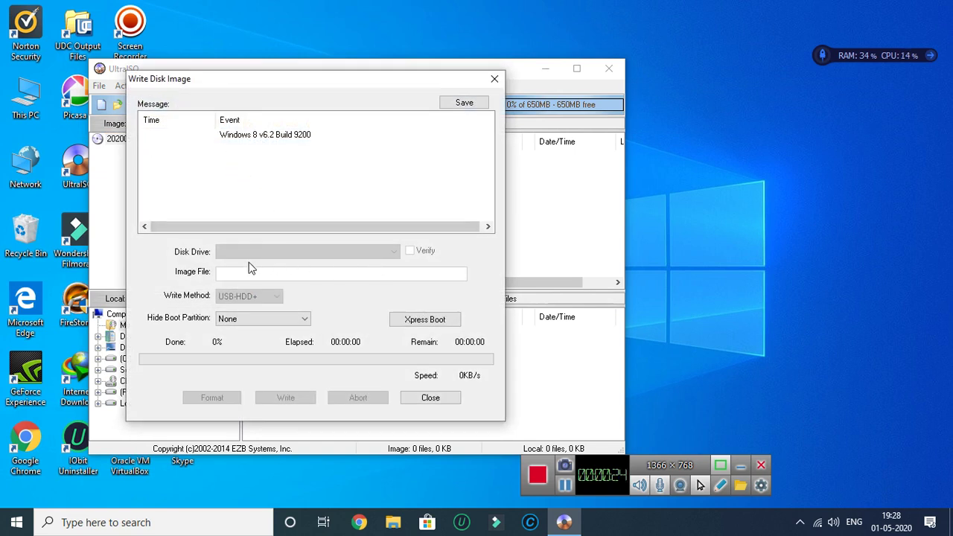
click(435, 398)
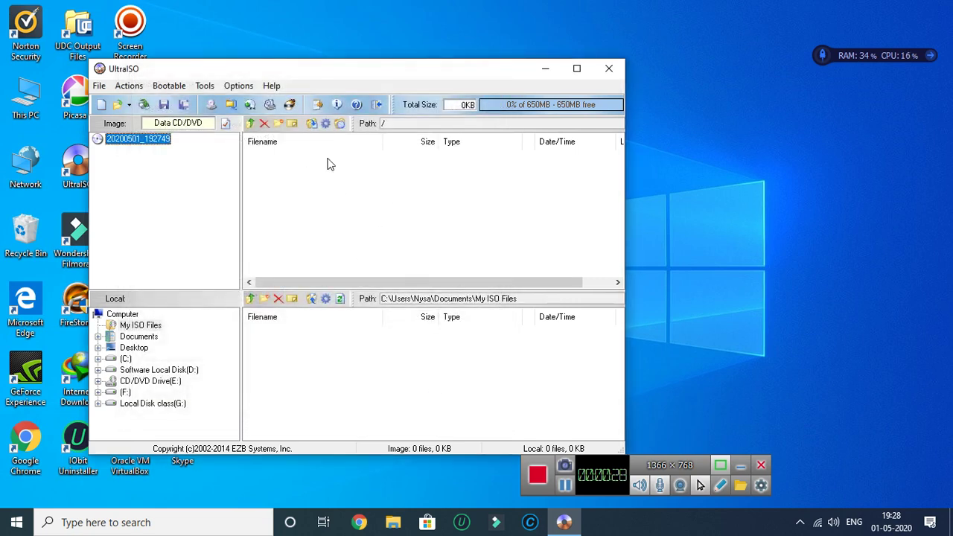
Browse the OPERATING SYSTEM folder and its Windows 10 Enterprise and Pro subfolders for a Windows 10 ISO file to open
click(117, 105)
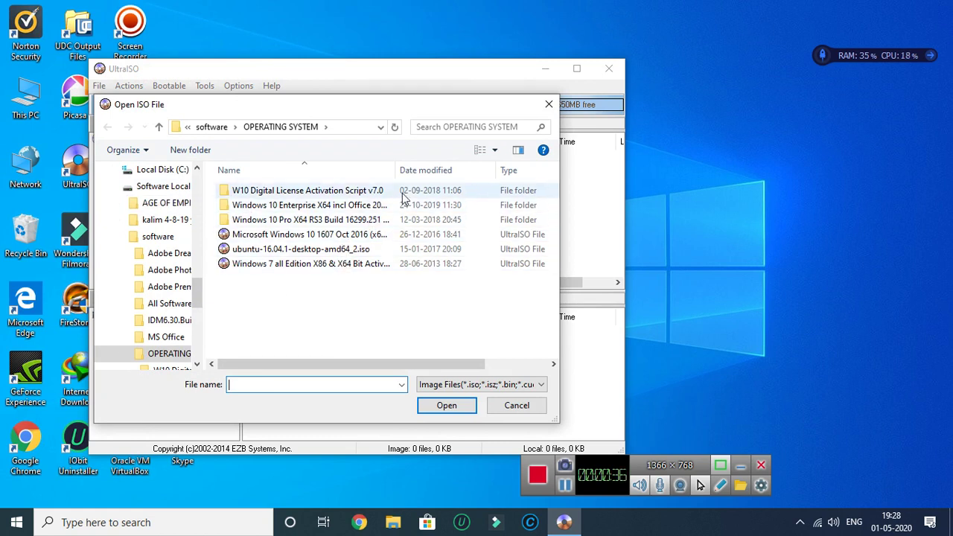
drag(397, 170, 467, 164)
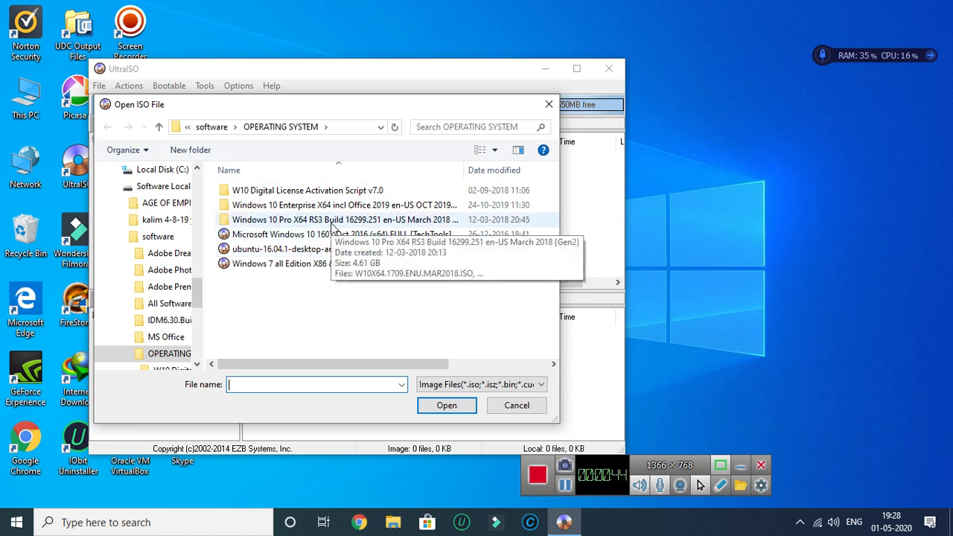
double_click(334, 205)
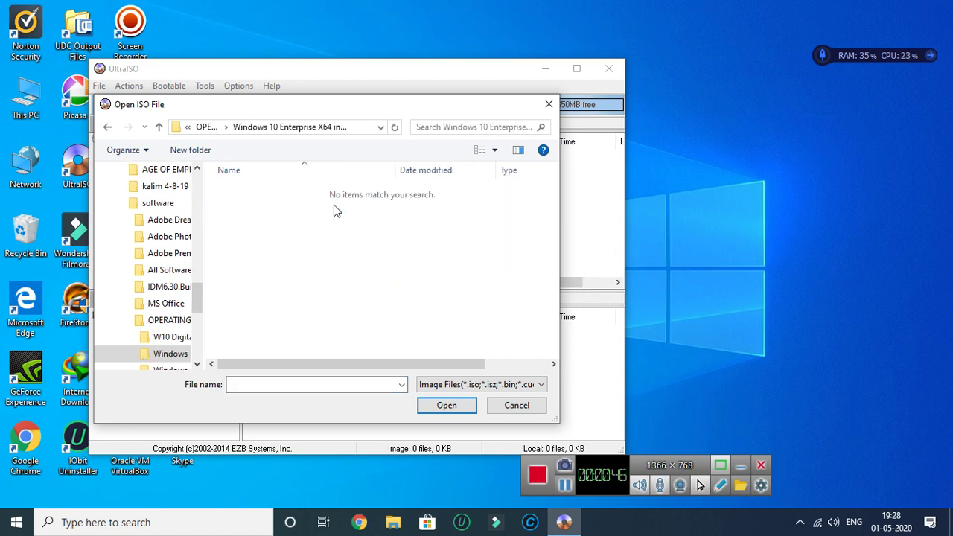
click(112, 132)
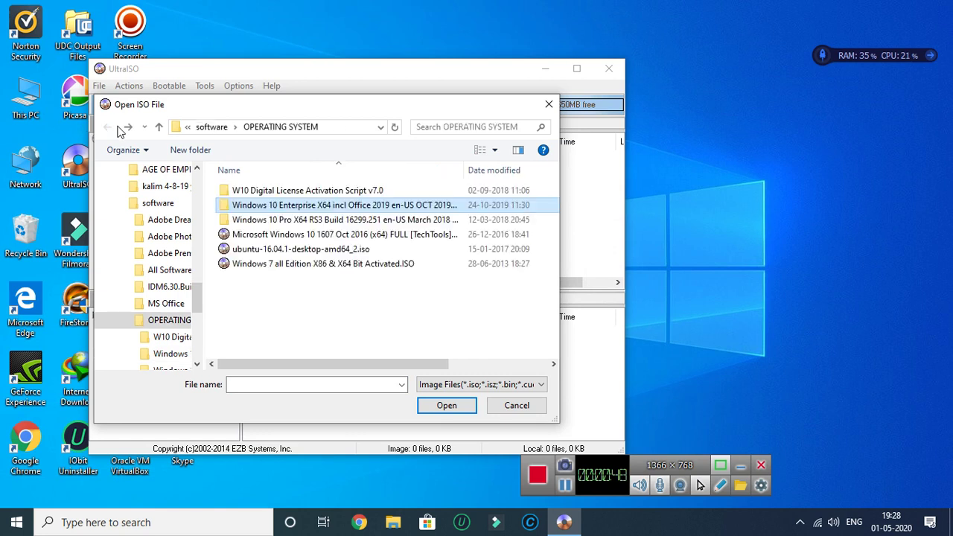
double_click(280, 218)
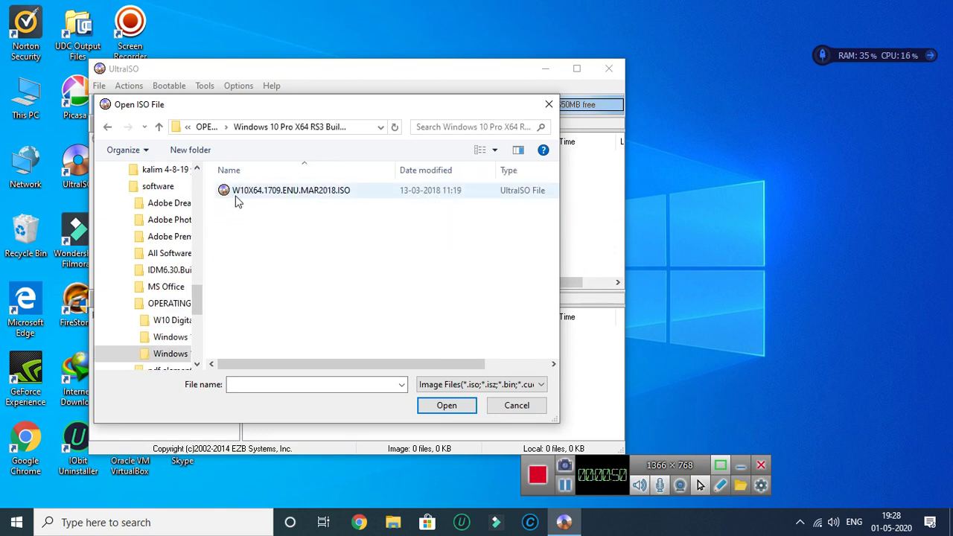
click(107, 127)
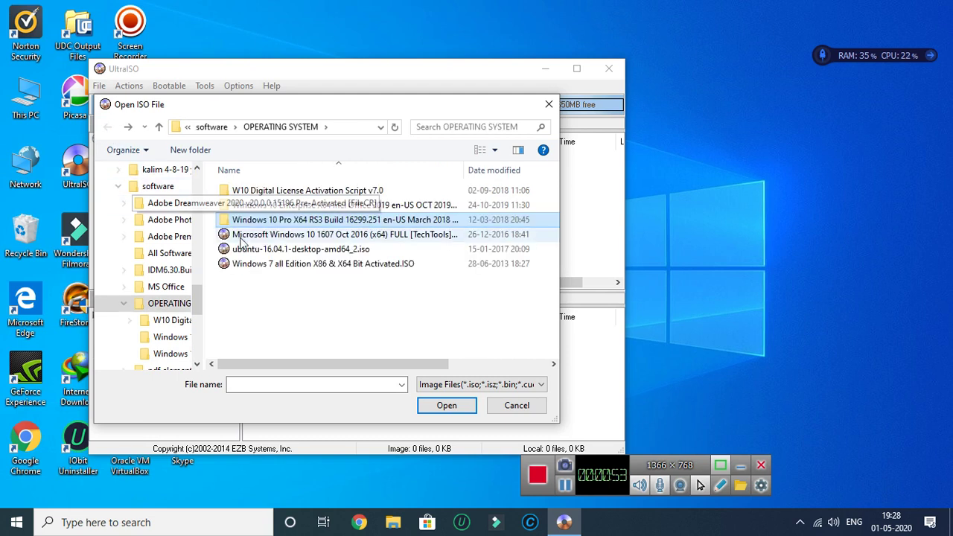
click(342, 235)
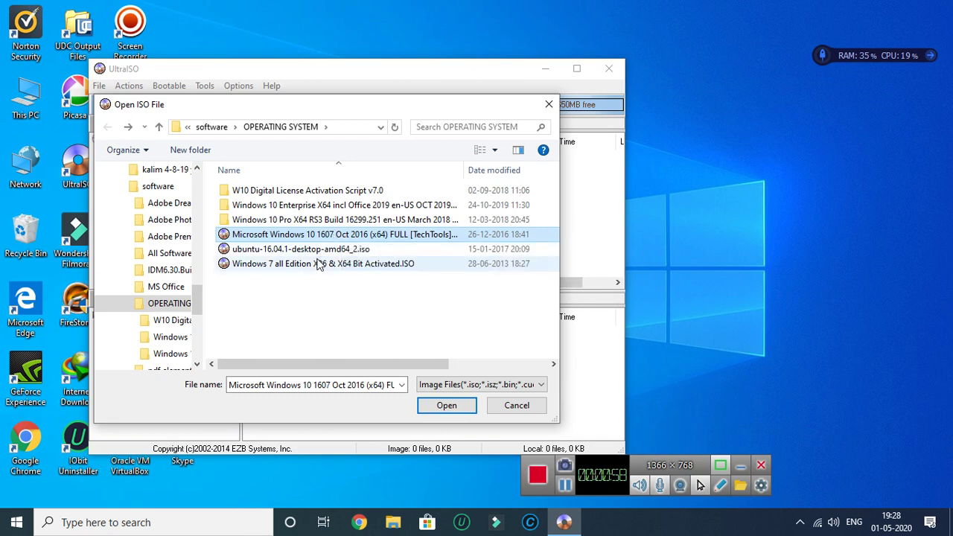
double_click(295, 220)
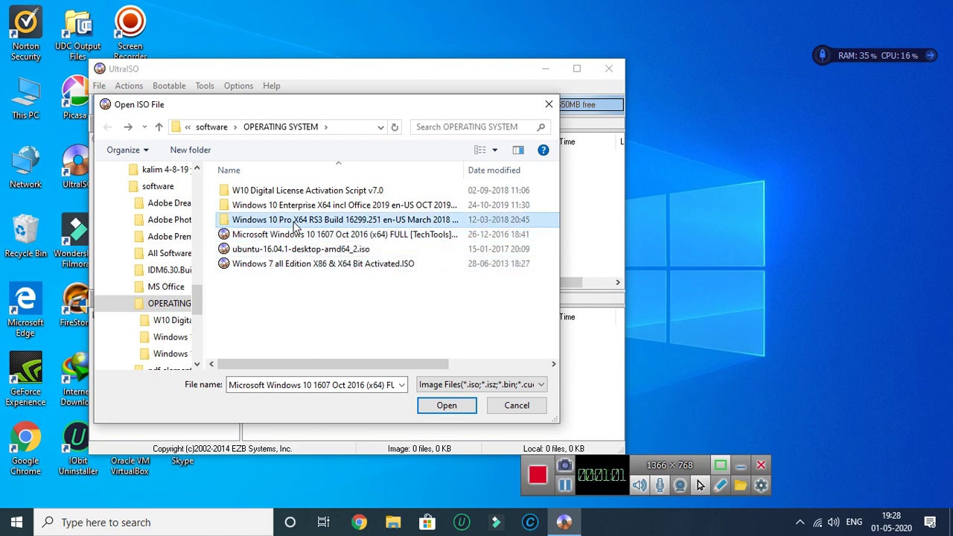
click(108, 127)
double_click(276, 205)
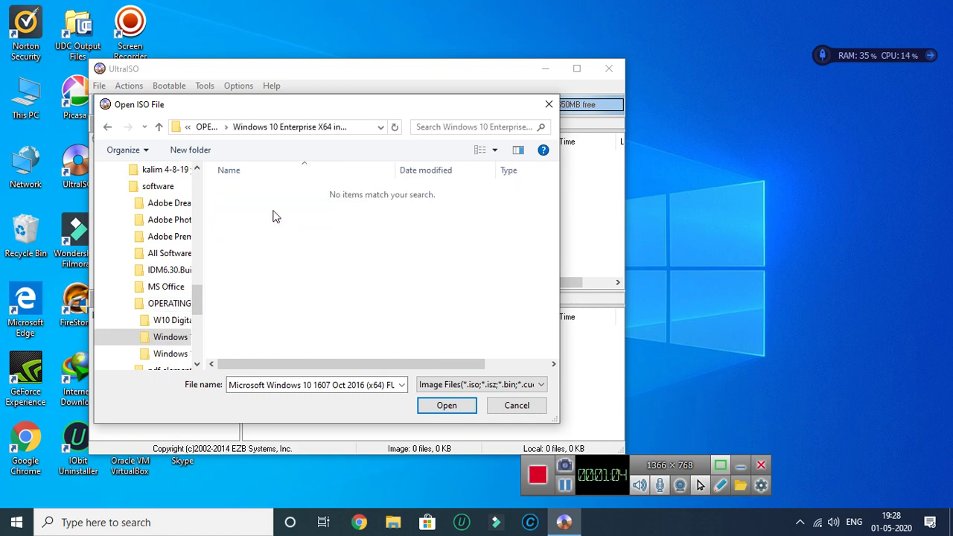
click(108, 127)
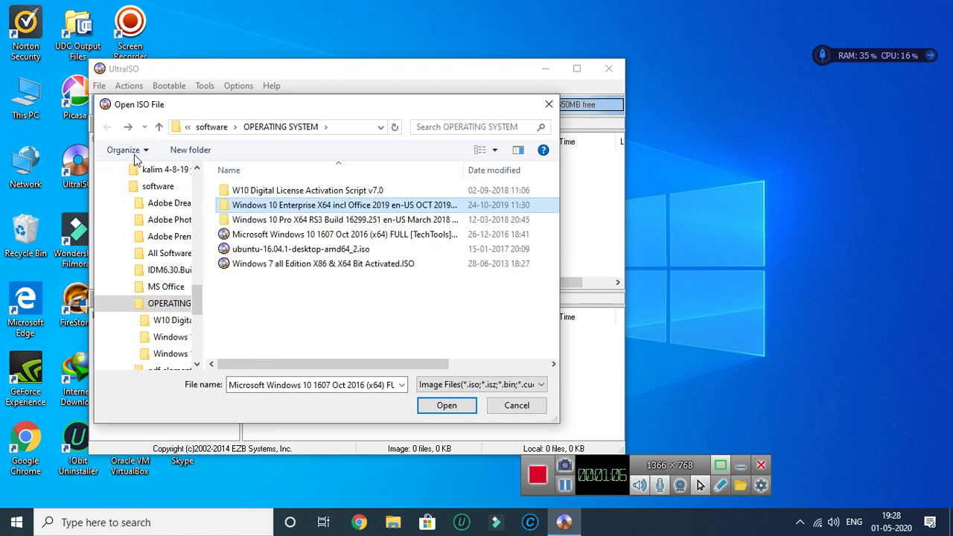
Open W10X64.1709.ENU.MAR2018.ISO from the Windows 10 Pro X64 RS3 Build 16299.251 folder
double_click(289, 220)
click(277, 192)
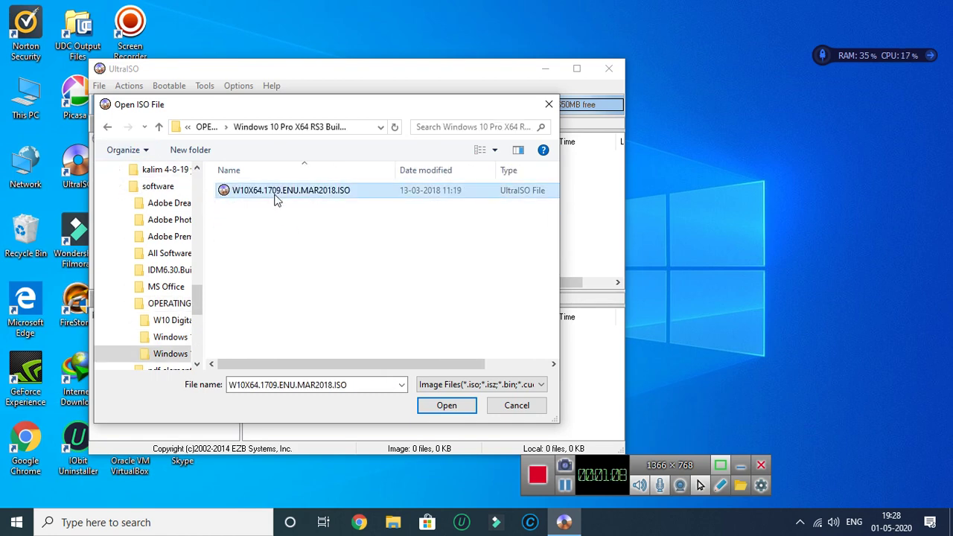
click(442, 411)
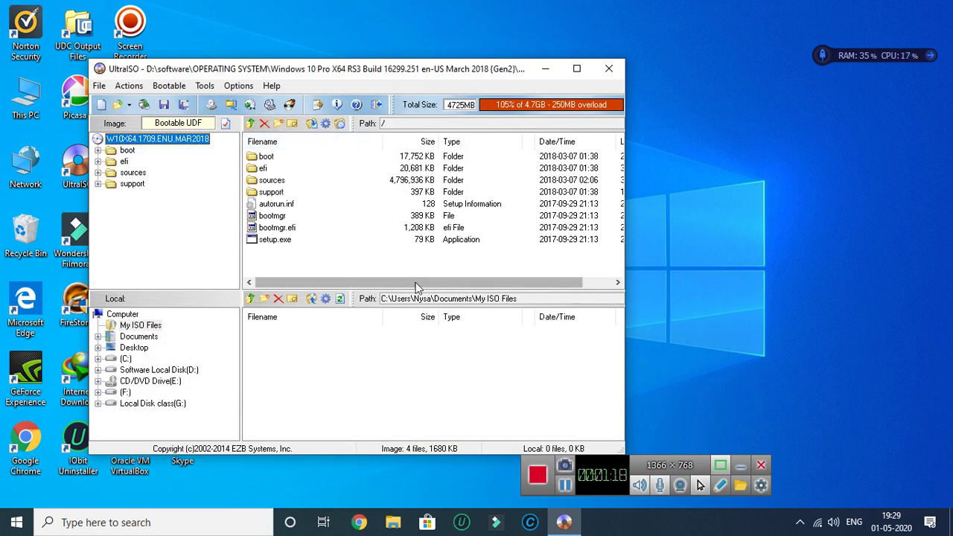
click(169, 86)
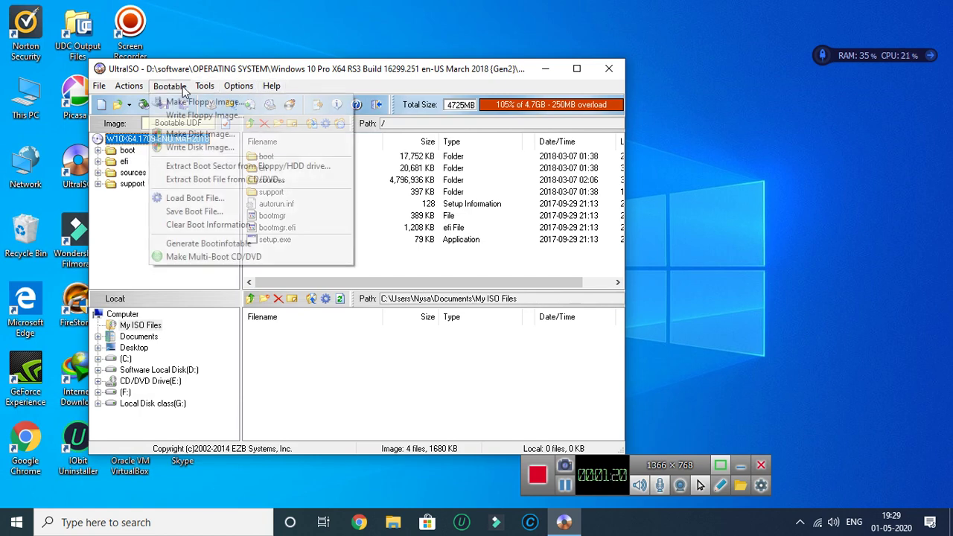
click(200, 149)
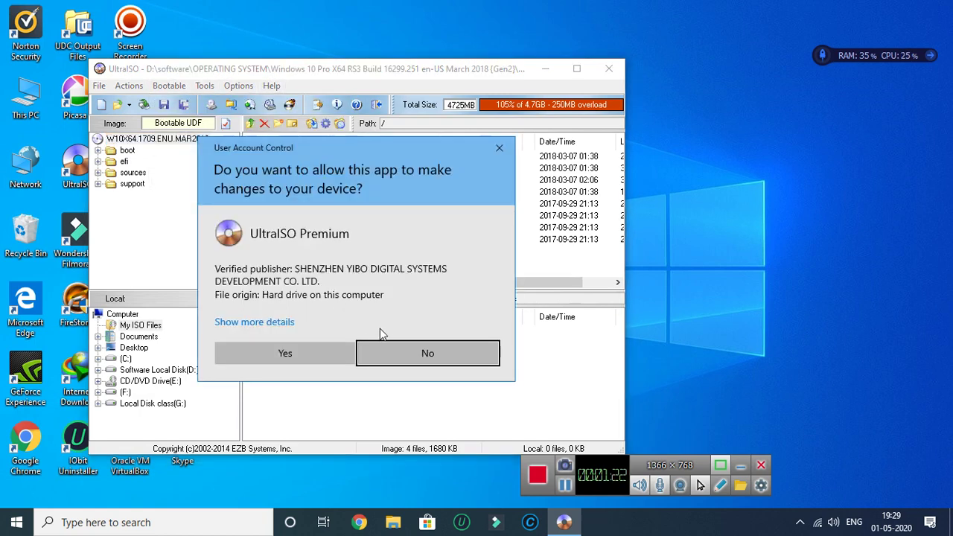
click(321, 357)
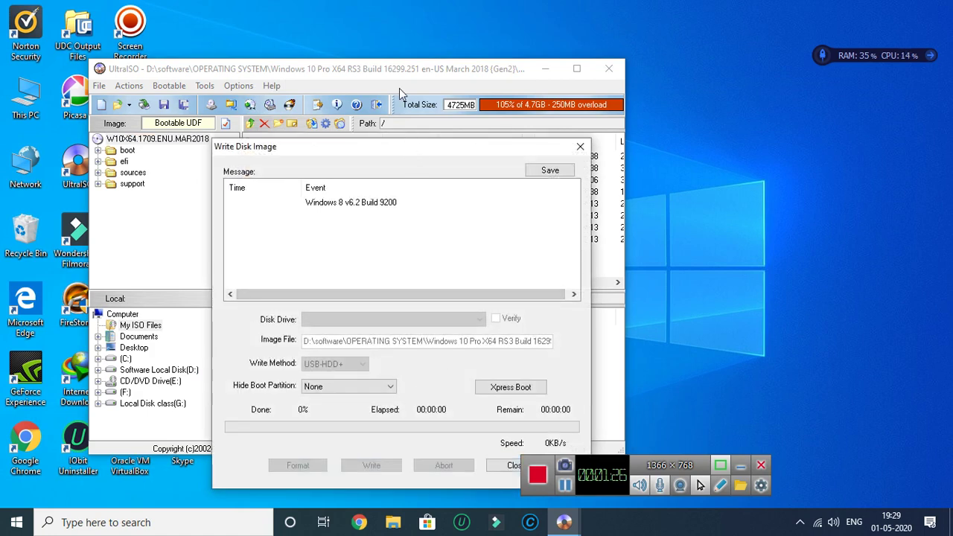
drag(392, 149, 369, 52)
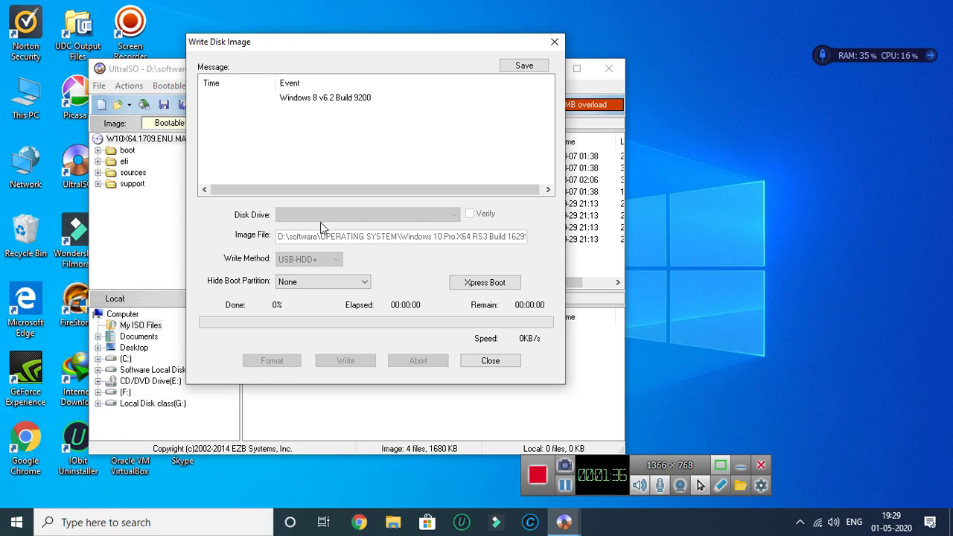
click(567, 492)
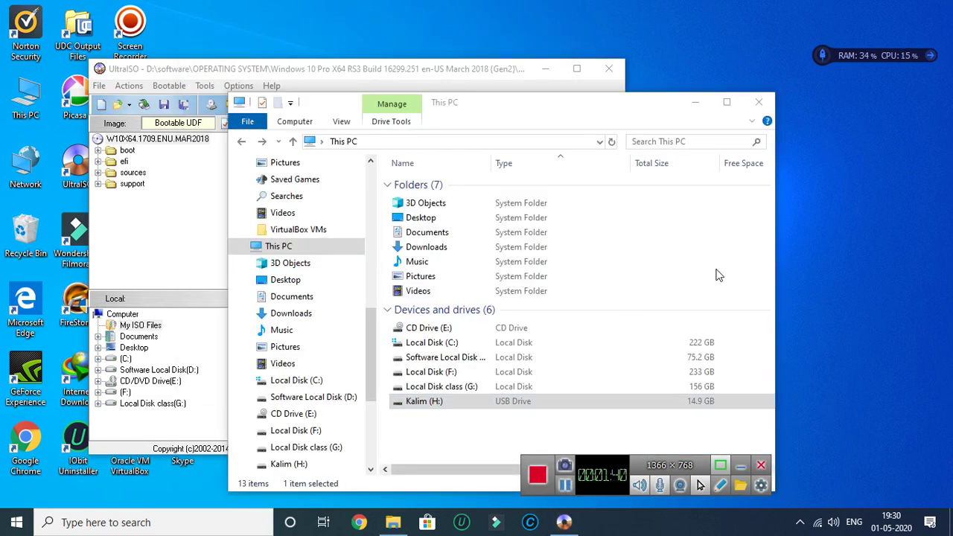
Close the This PC window and write the loaded ISO as a disk image to the 16 GB JetFlashTranscend drive (H:), accepting the data loss
click(759, 102)
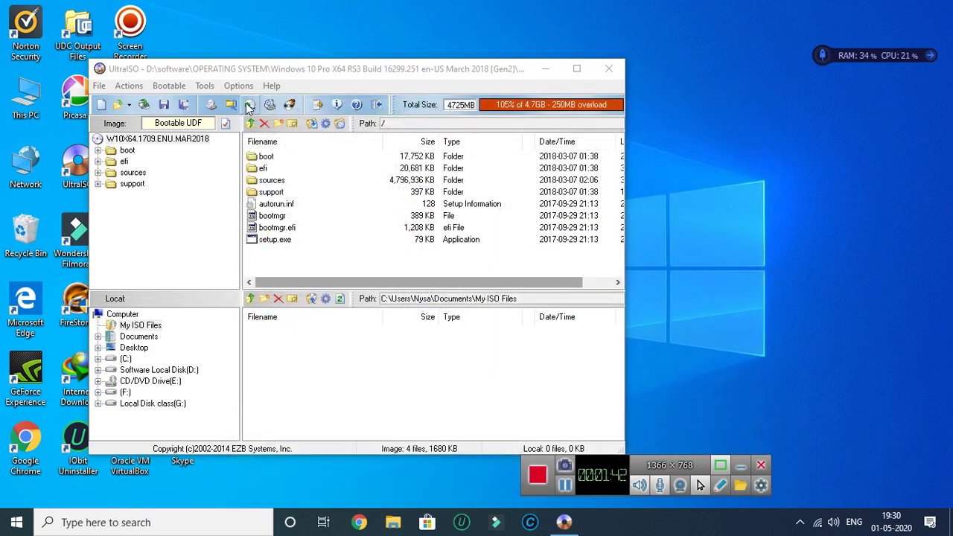
click(183, 86)
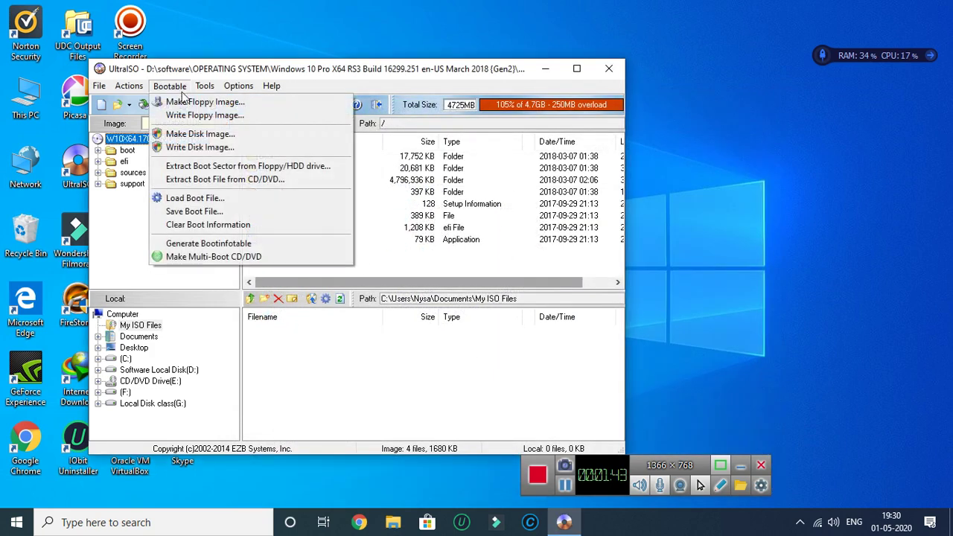
click(195, 147)
click(313, 347)
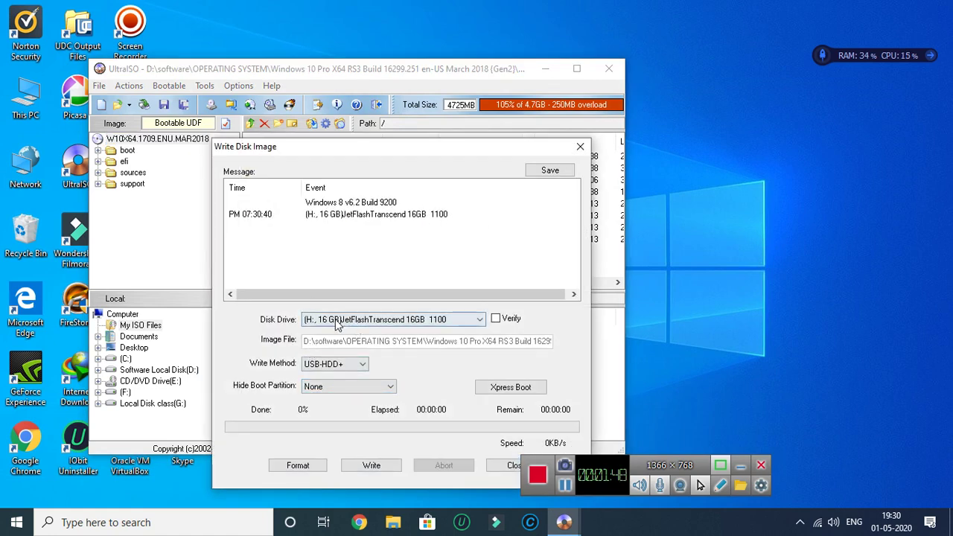
drag(441, 155, 415, 36)
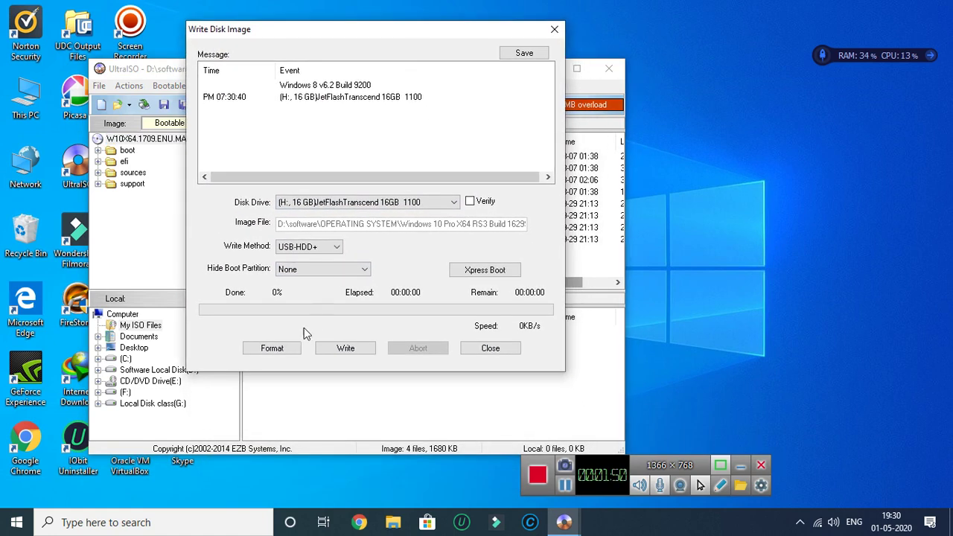
click(346, 351)
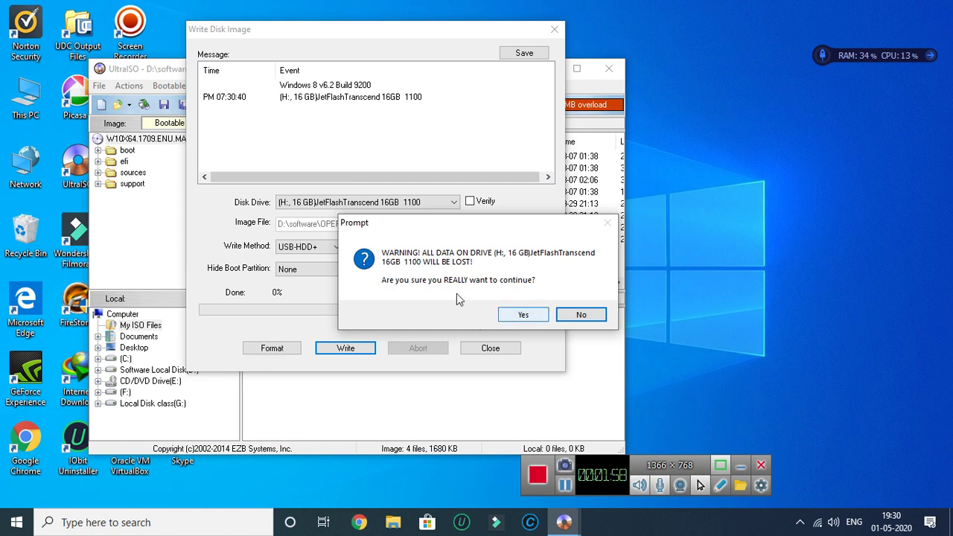
click(522, 316)
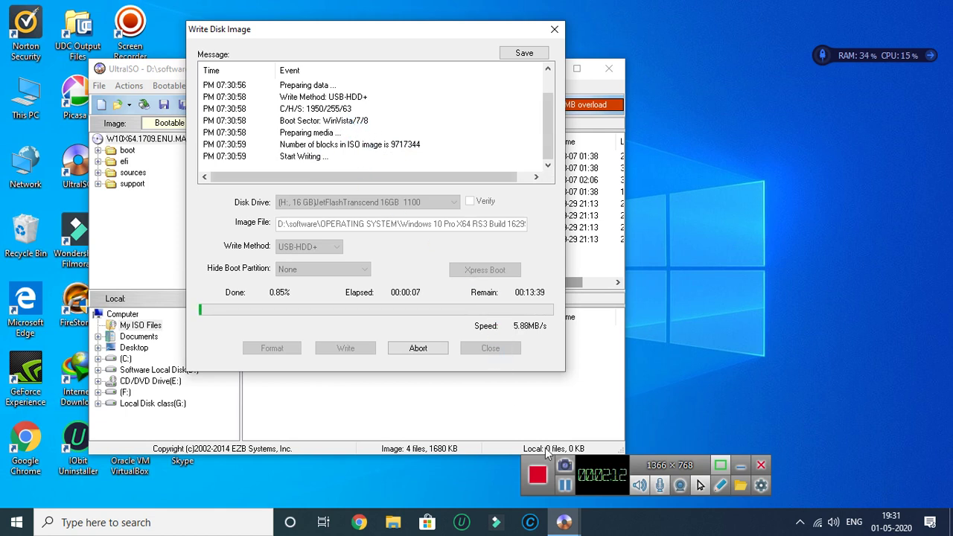
click(566, 486)
click(566, 485)
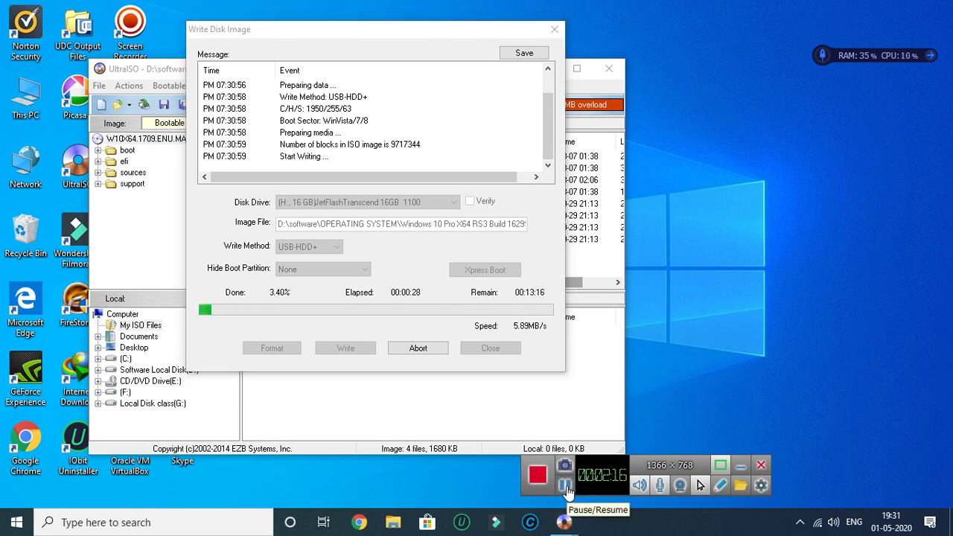
click(566, 486)
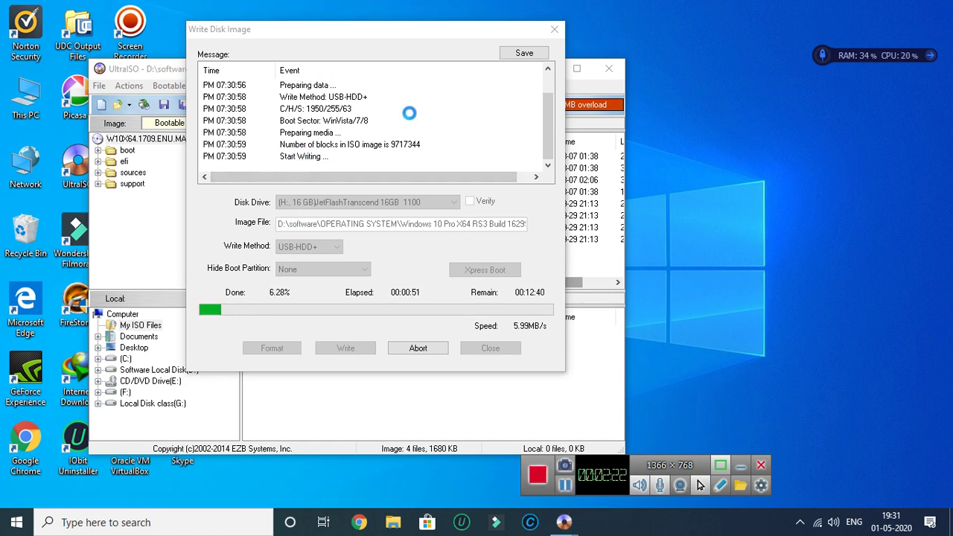
scroll(343, 134, up, 1)
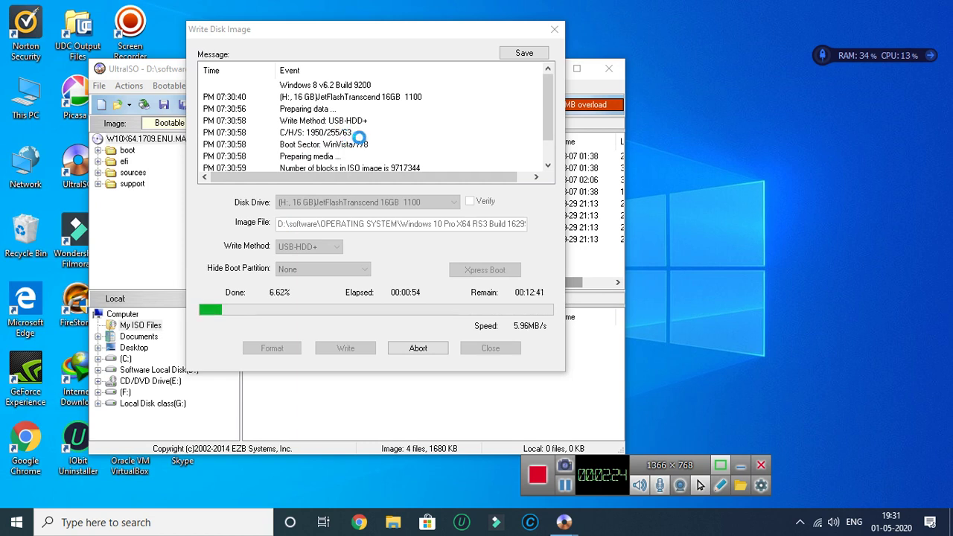
scroll(359, 137, down, 1)
scroll(359, 138, up, 1)
scroll(359, 138, down, 1)
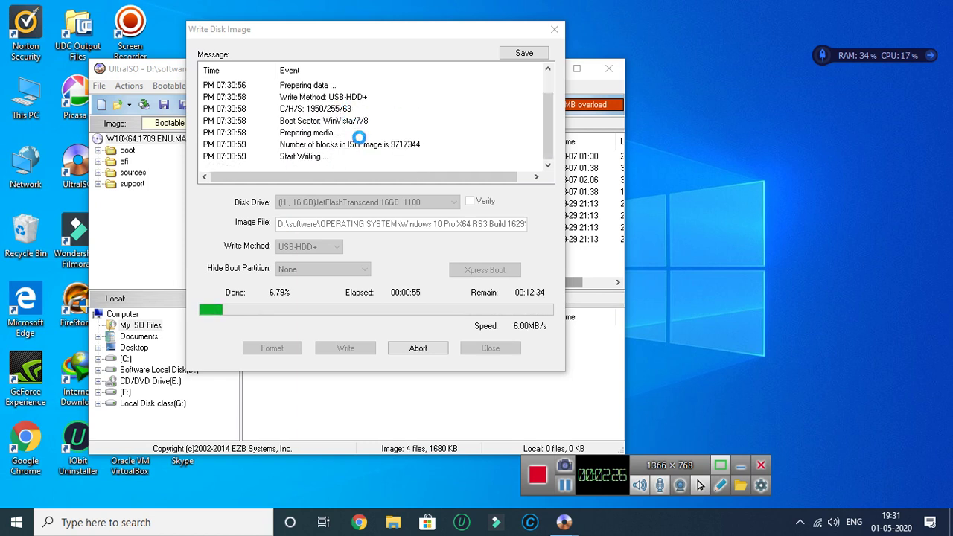
click(565, 486)
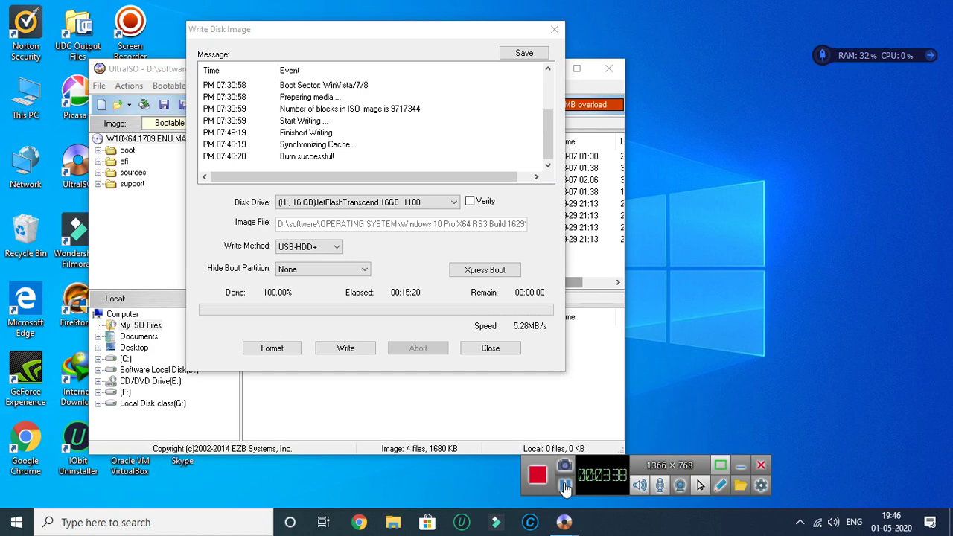
Close the Write Disk Image dialog and open the W10X64.1709 (H:) USB drive from This PC in File Explorer
click(490, 348)
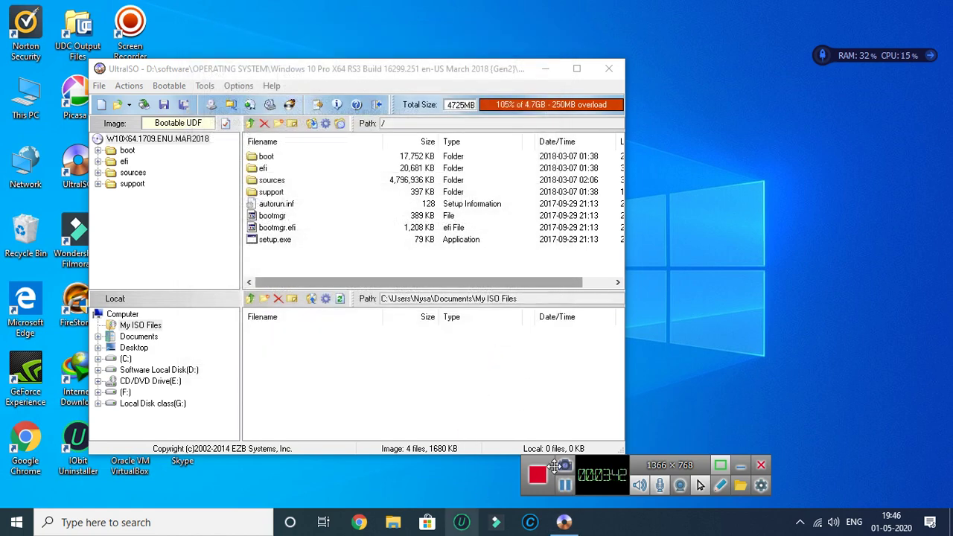
click(390, 525)
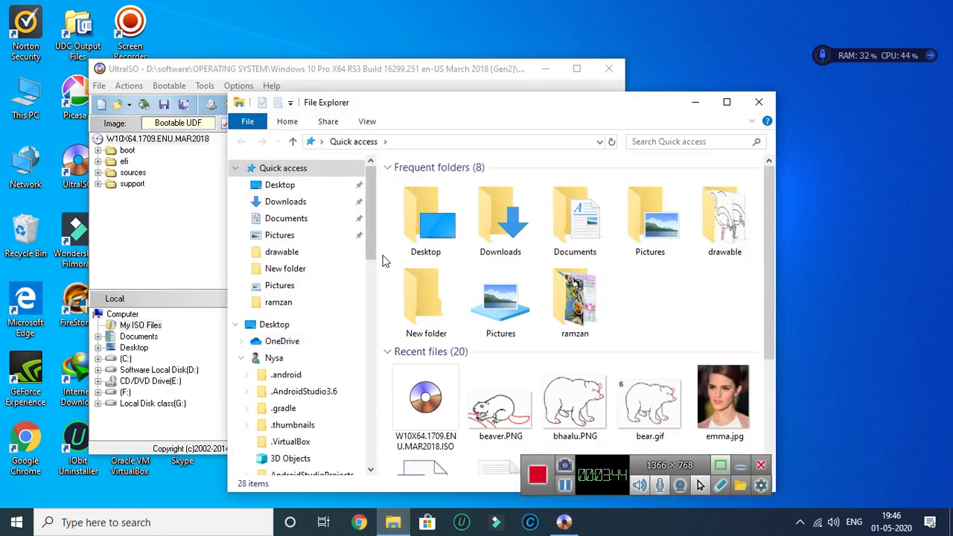
drag(373, 226, 379, 353)
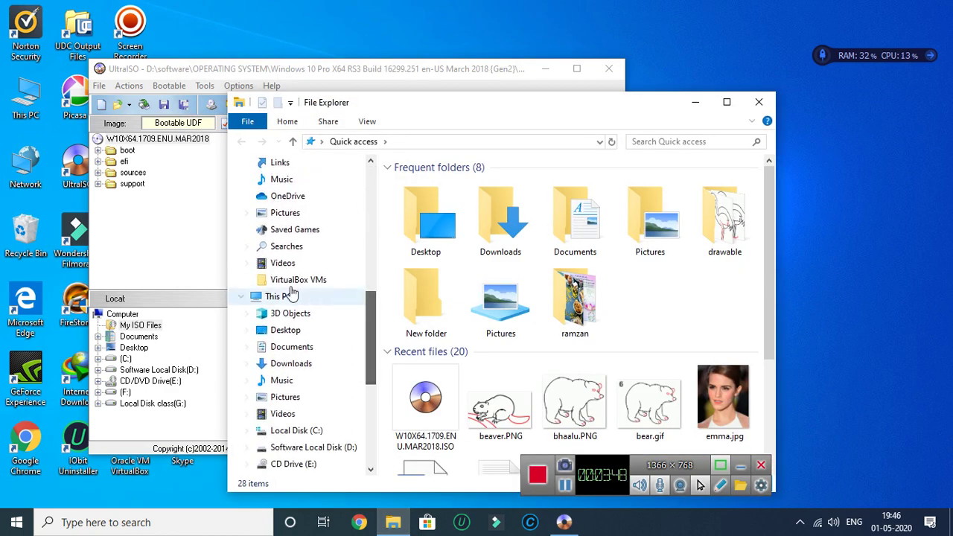
click(279, 298)
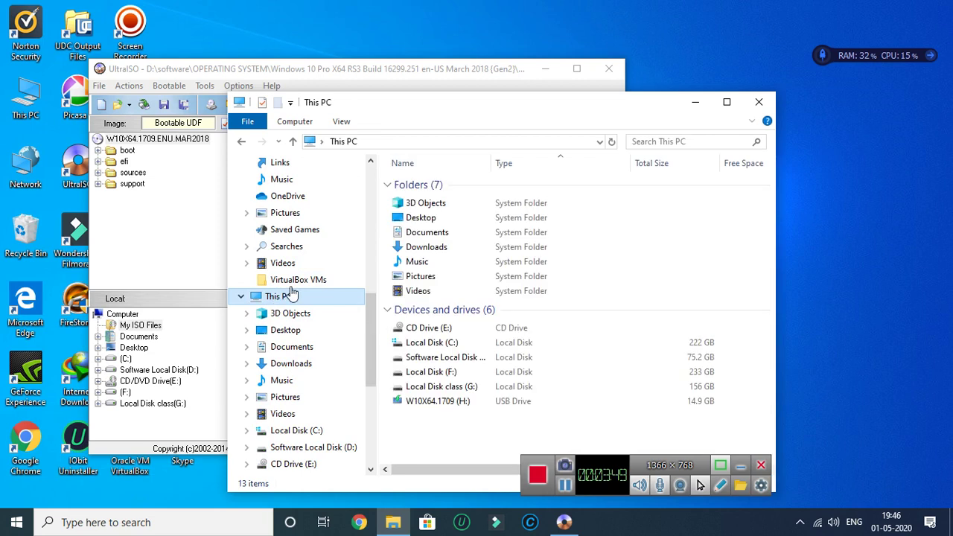
click(429, 410)
double_click(430, 409)
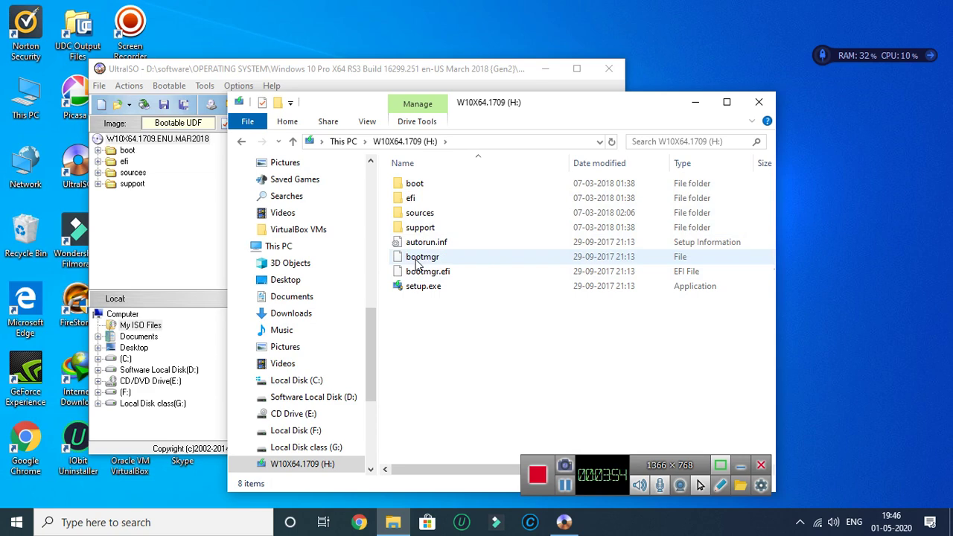
Check the commands available for the W10X64.1709 (H:) drive in This PC and reopen the drive to view its files
click(240, 141)
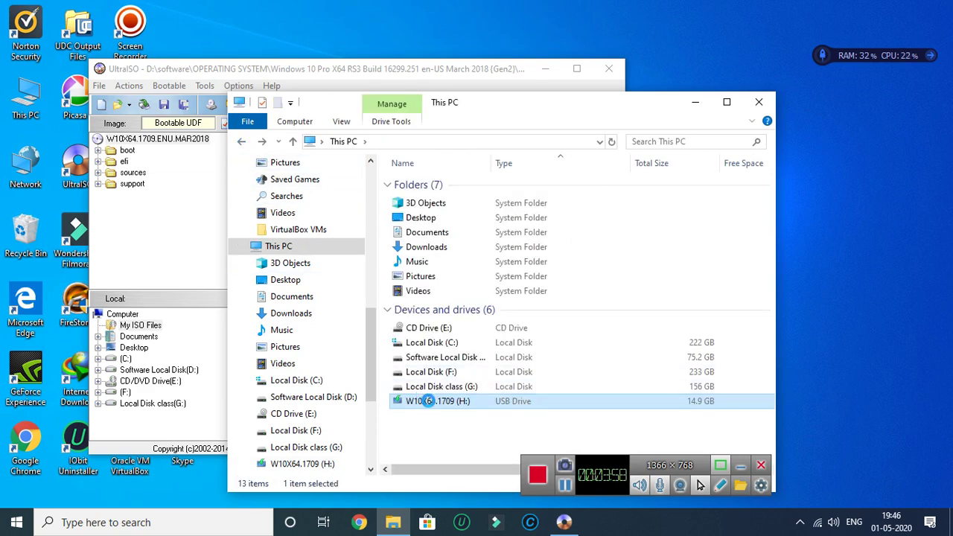
right_click(423, 401)
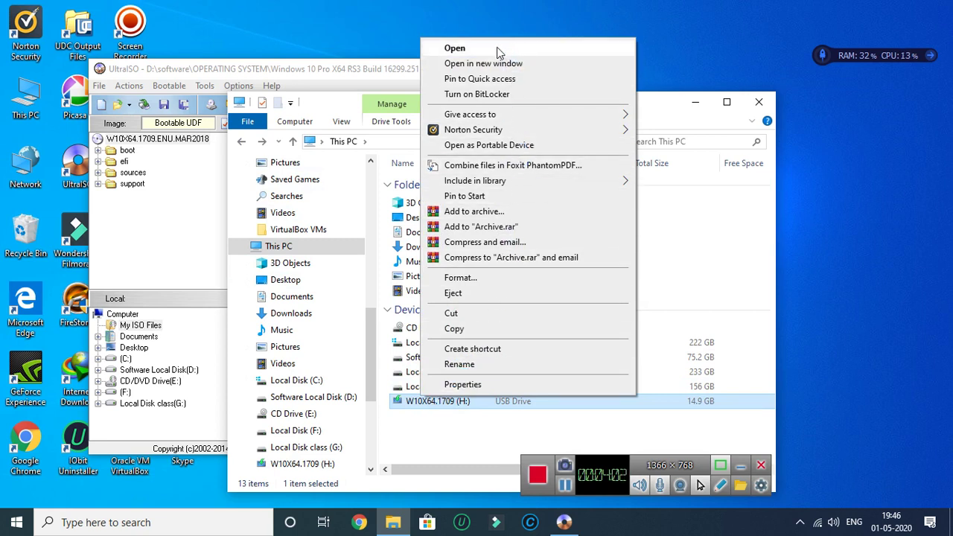
mouse_move(536, 115)
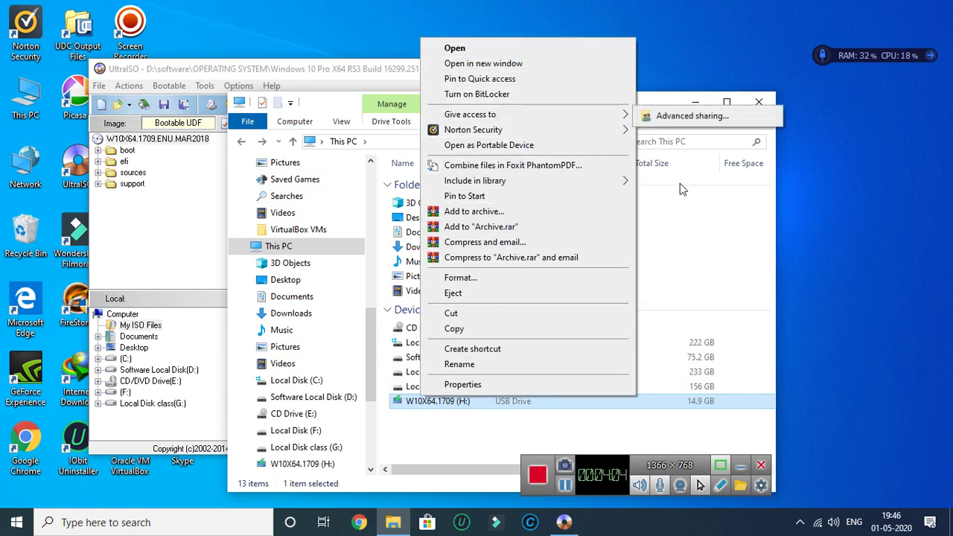
click(454, 402)
double_click(454, 401)
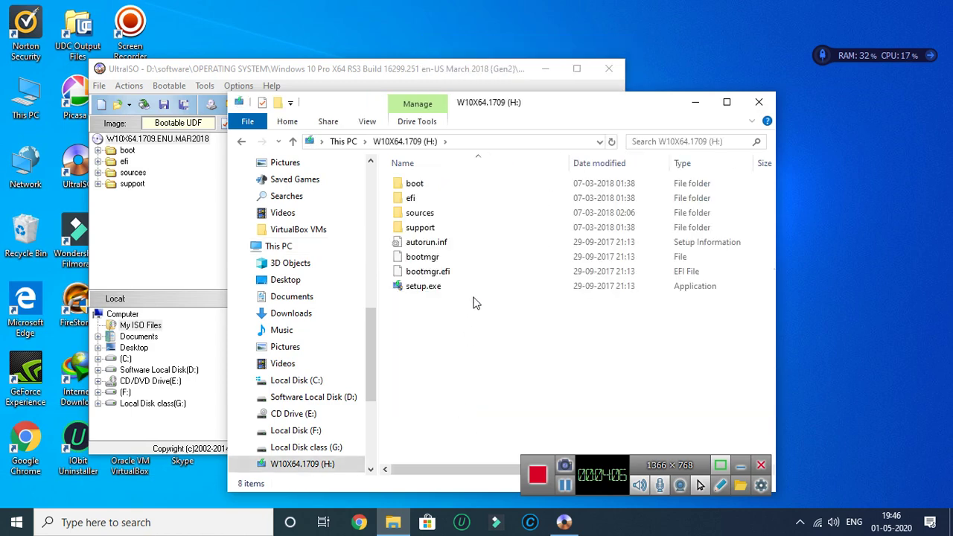